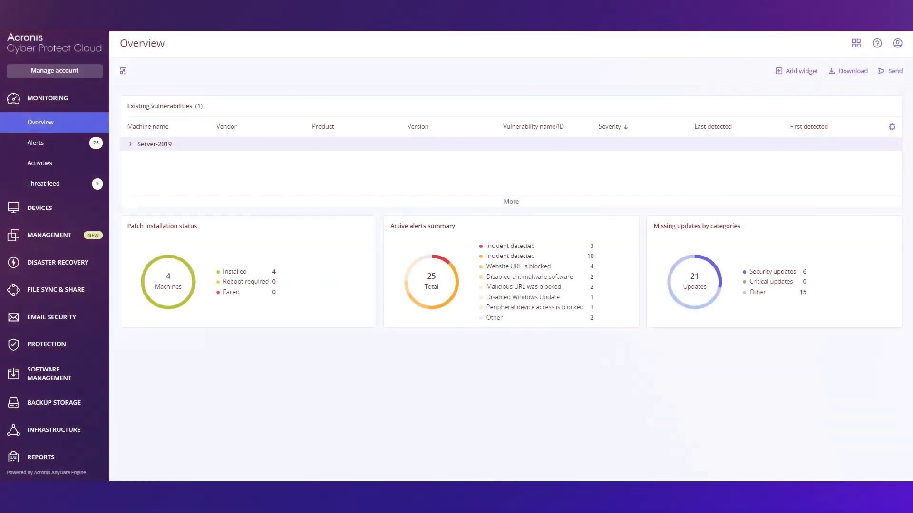
Start a new protection plan from Protection plans and apply it to Server-2019
click(21, 237)
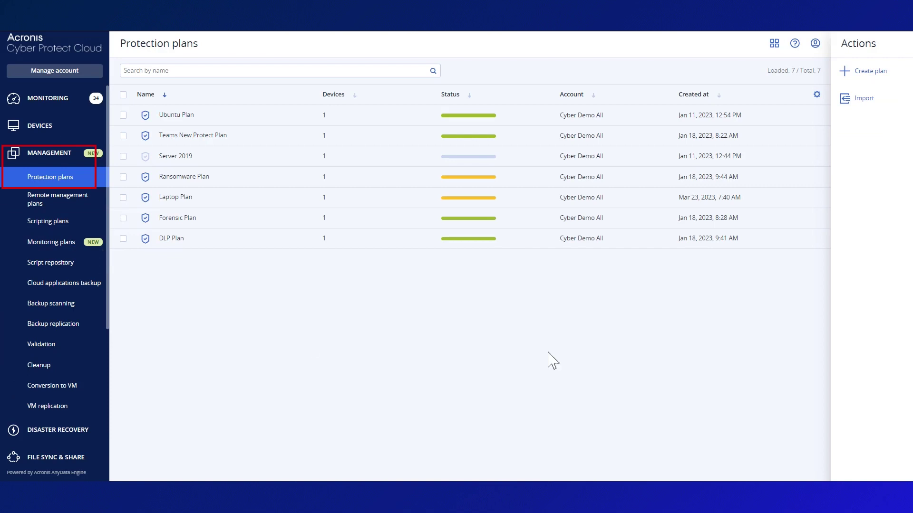
click(863, 73)
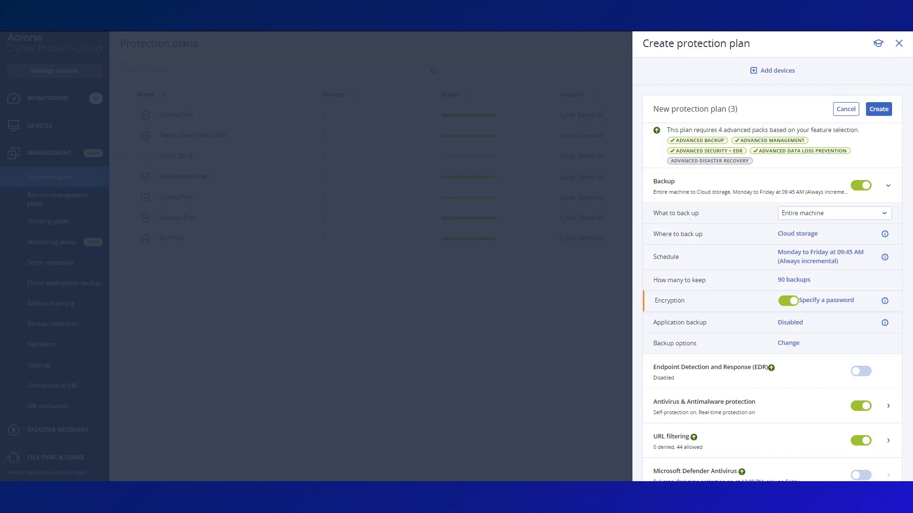
click(774, 70)
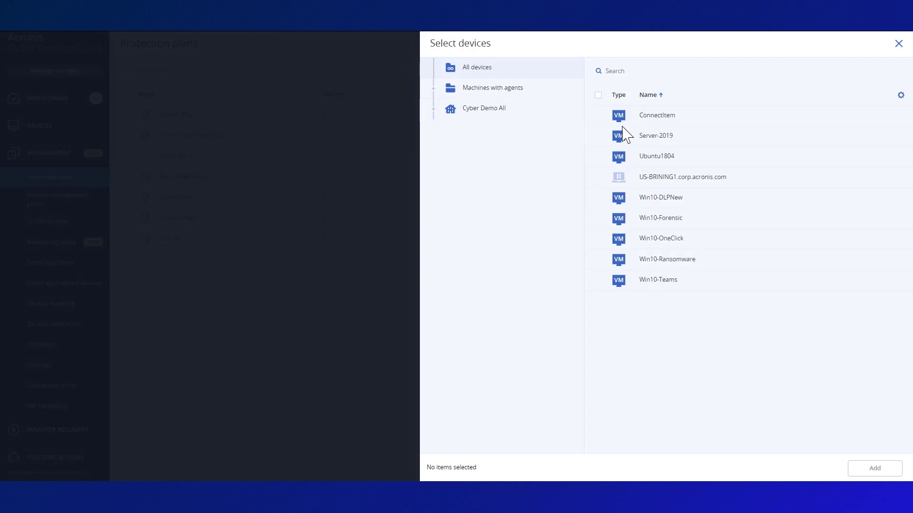
click(598, 136)
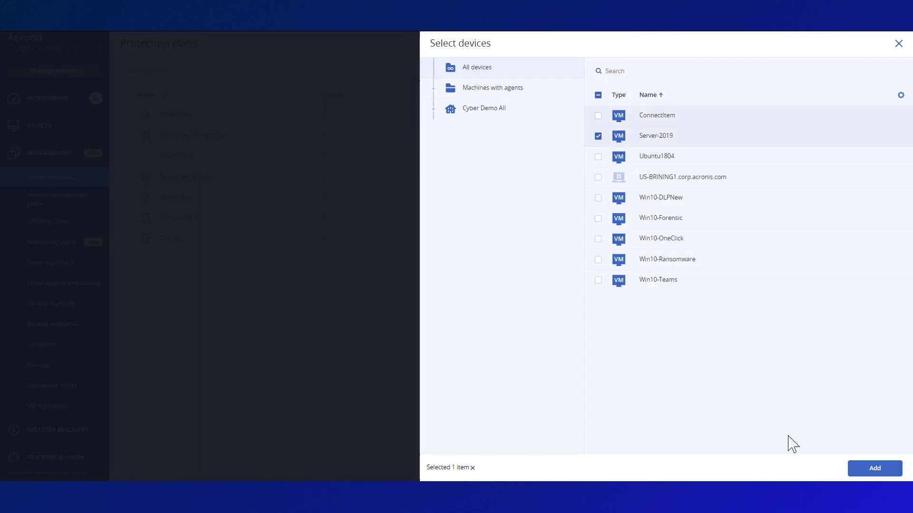
click(874, 471)
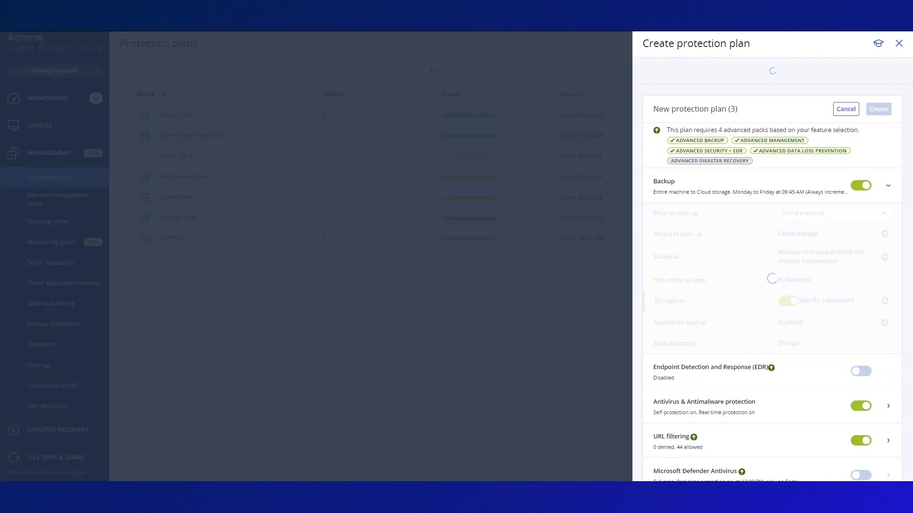
Rename the new plan to 'Scanning and patching'
click(743, 110)
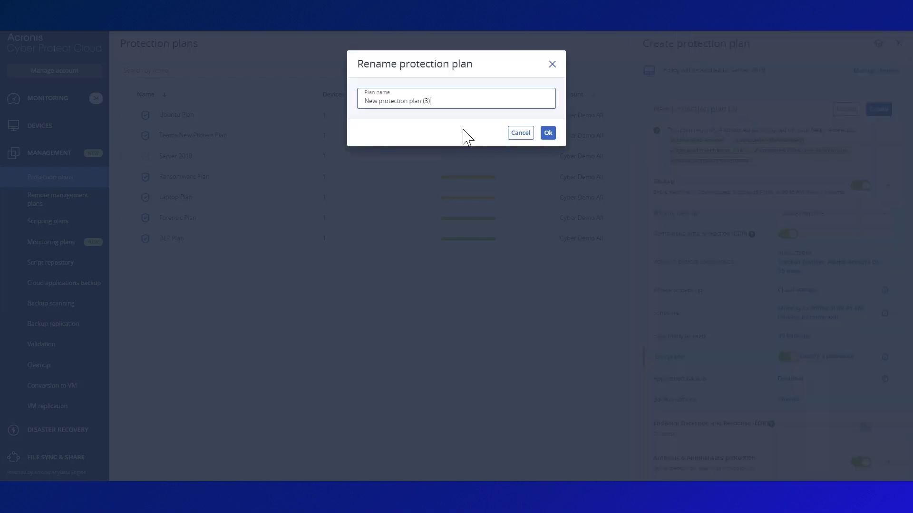
drag(402, 97, 351, 95)
text(Scanning )
text(and patching)
click(548, 133)
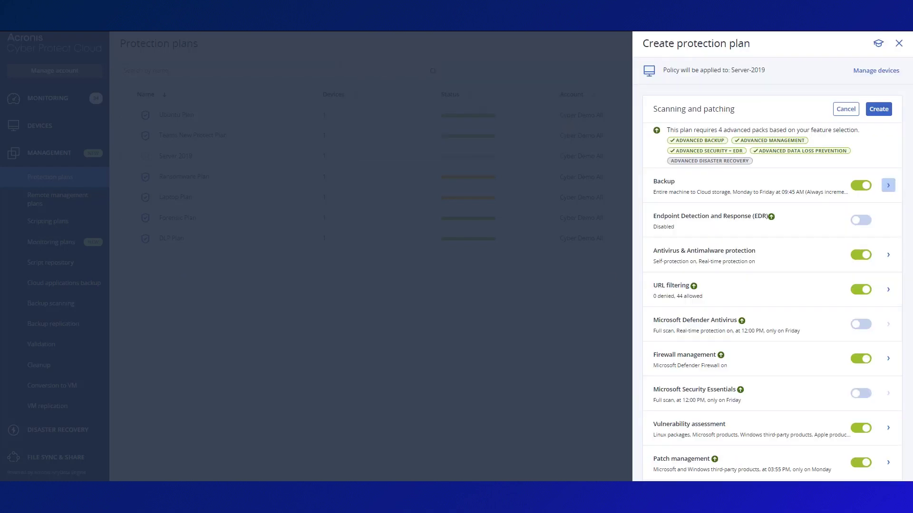
Review the vulnerability assessment scope and keep it at full coverage
scroll(826, 385, down, 2)
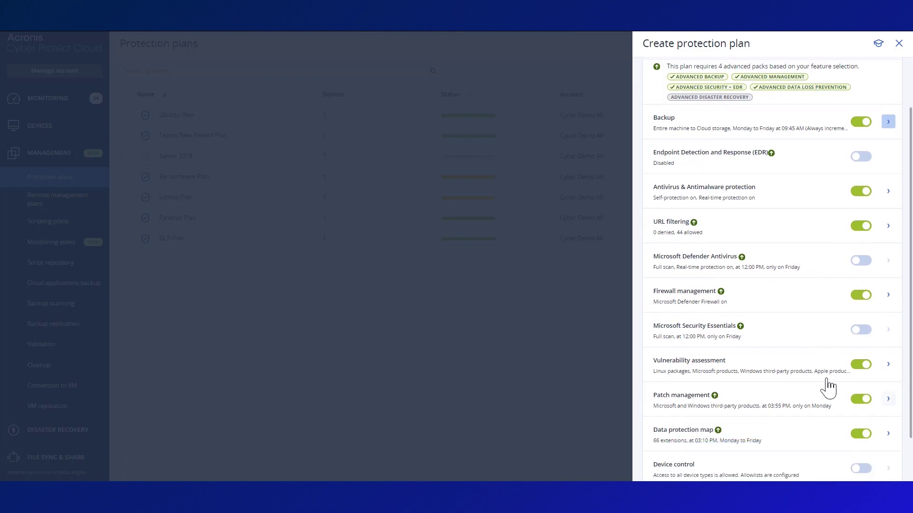
click(889, 333)
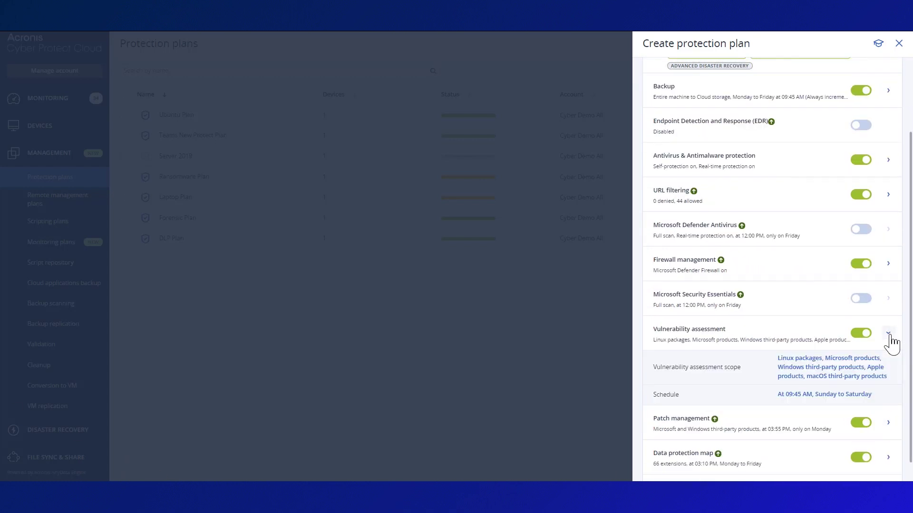
click(866, 373)
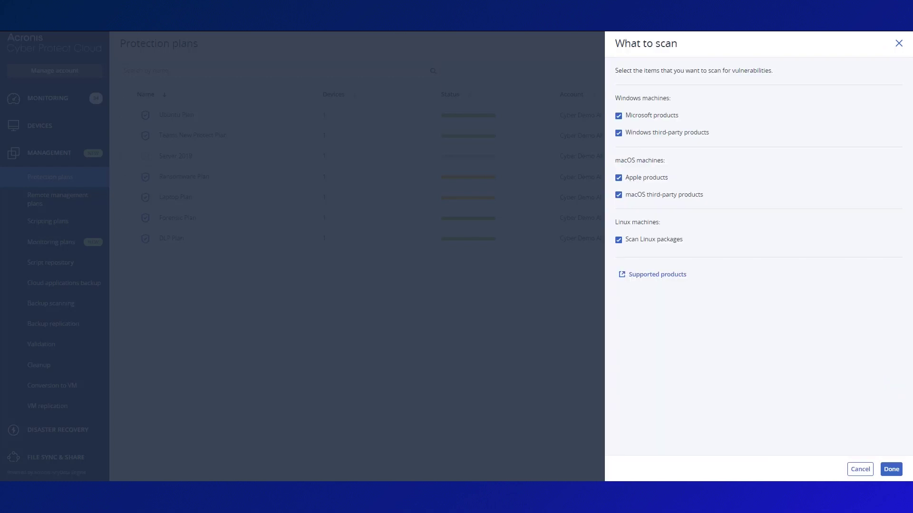
click(889, 470)
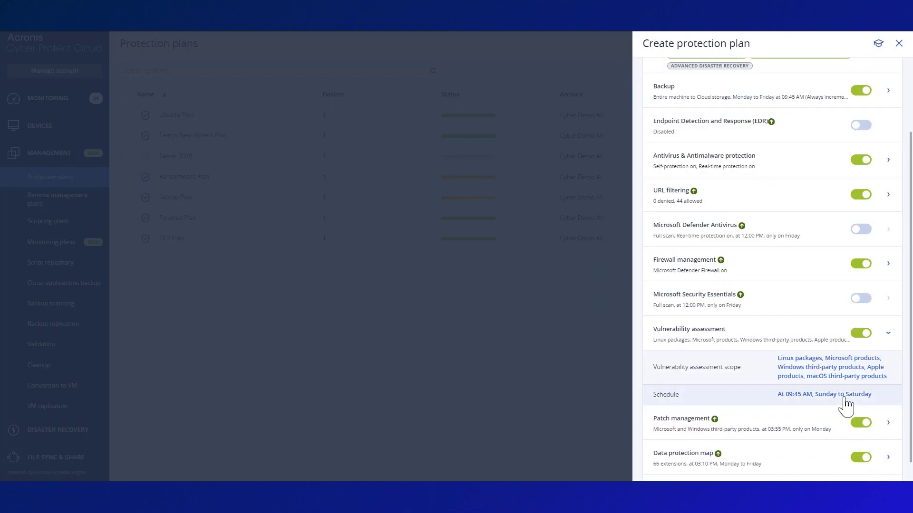
Schedule vulnerability assessment for Monday and Wednesday only, starting at 11:00 AM
click(845, 401)
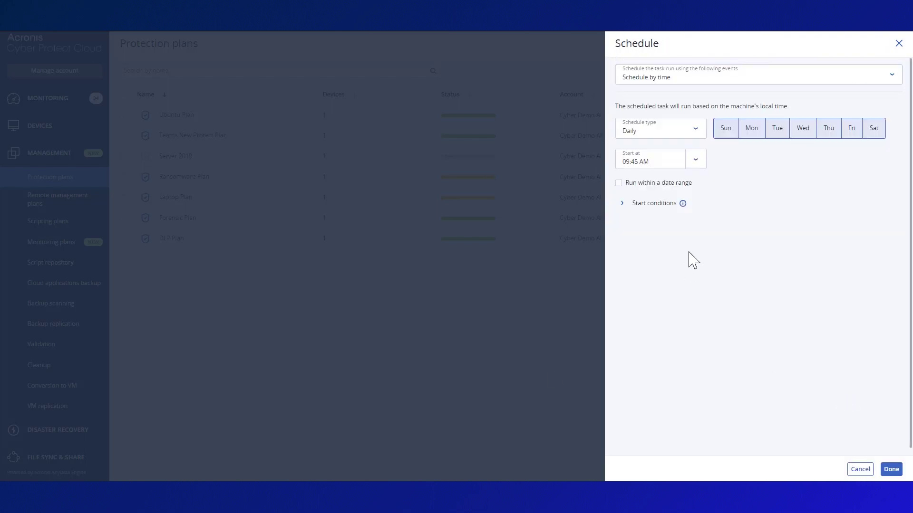
click(722, 133)
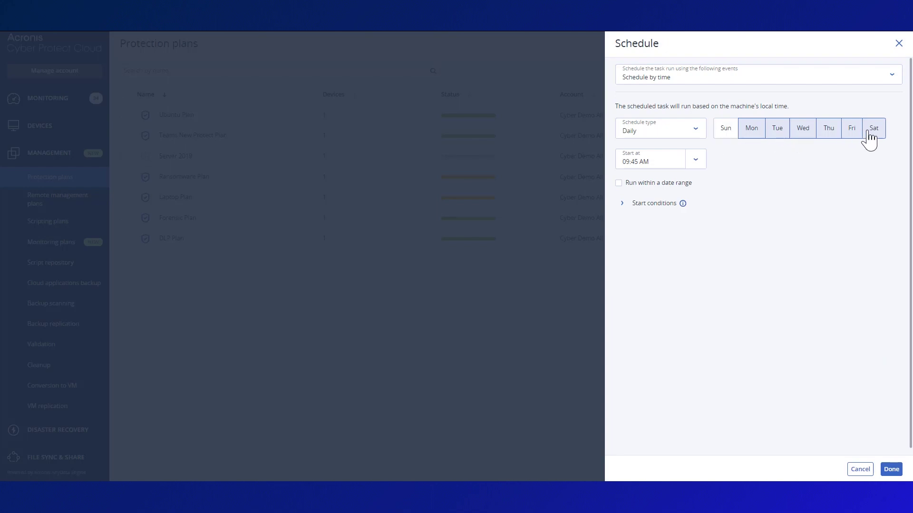
click(776, 136)
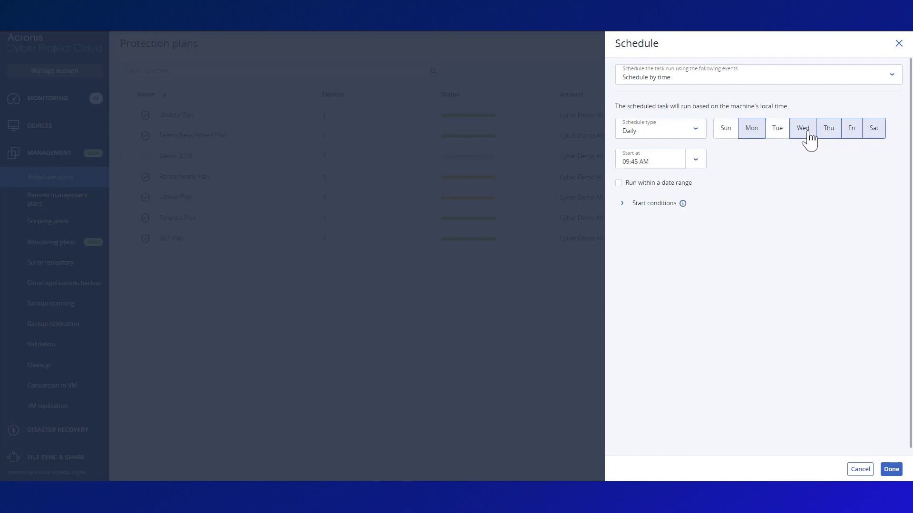
click(830, 134)
click(878, 137)
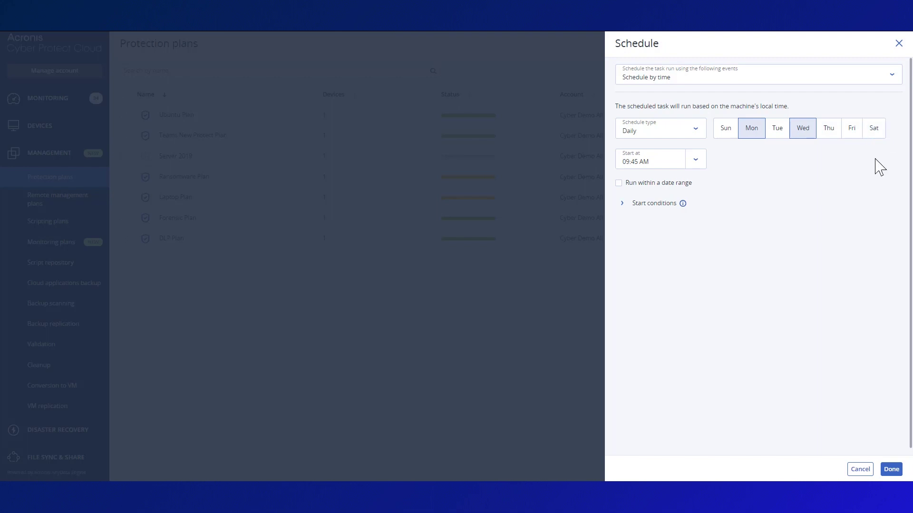
click(691, 164)
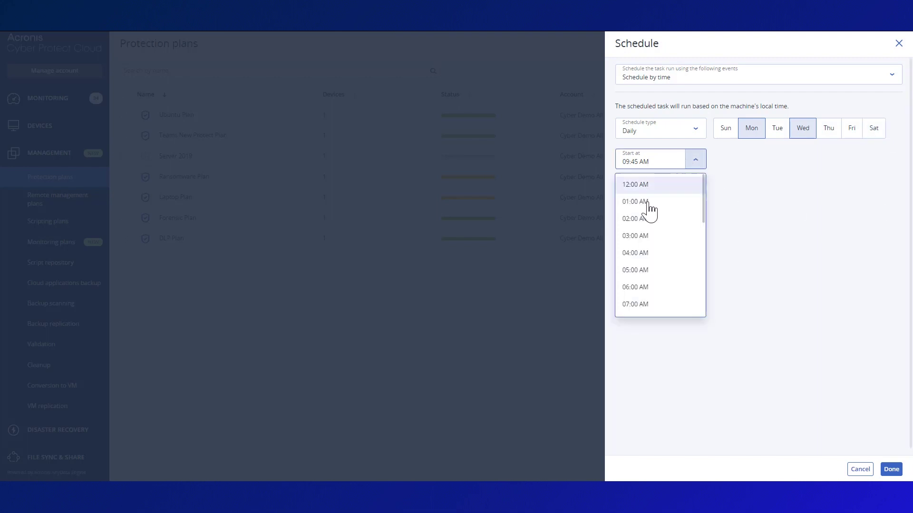
scroll(643, 273, down, 1)
scroll(643, 268, down, 1)
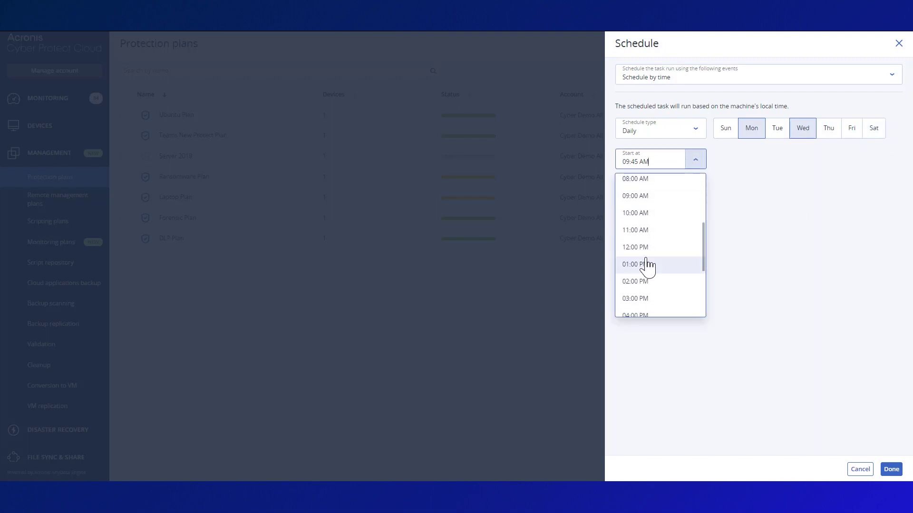
scroll(646, 247, down, 1)
click(647, 231)
click(891, 469)
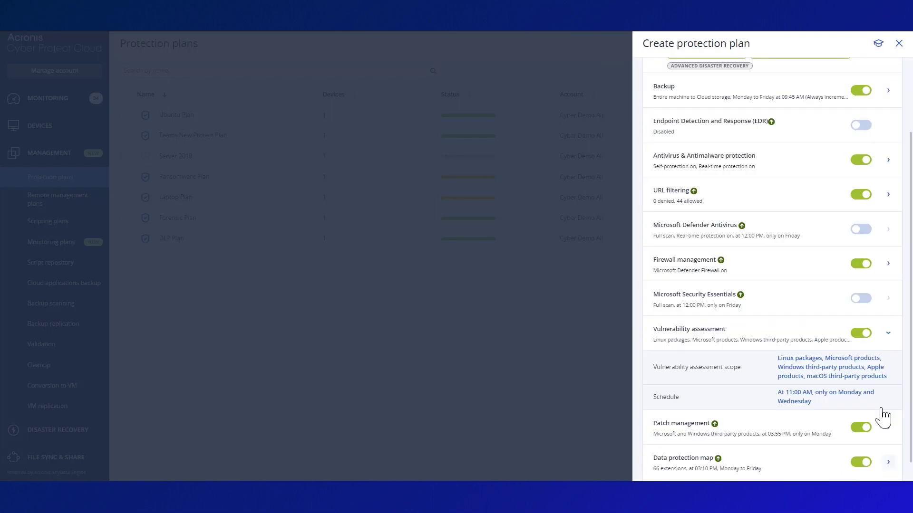
Schedule patch installation for Monday and Wednesday at 01:00 PM within a maintenance window
scroll(809, 385, down, 2)
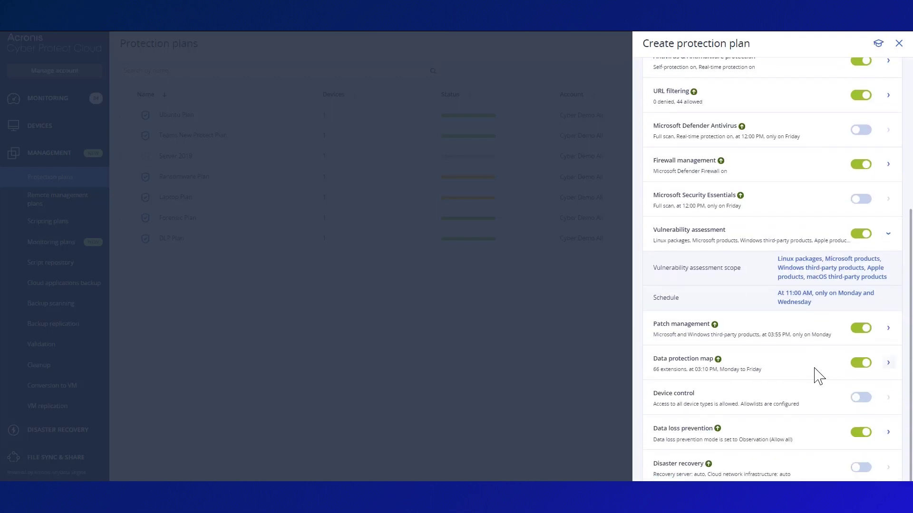
click(887, 327)
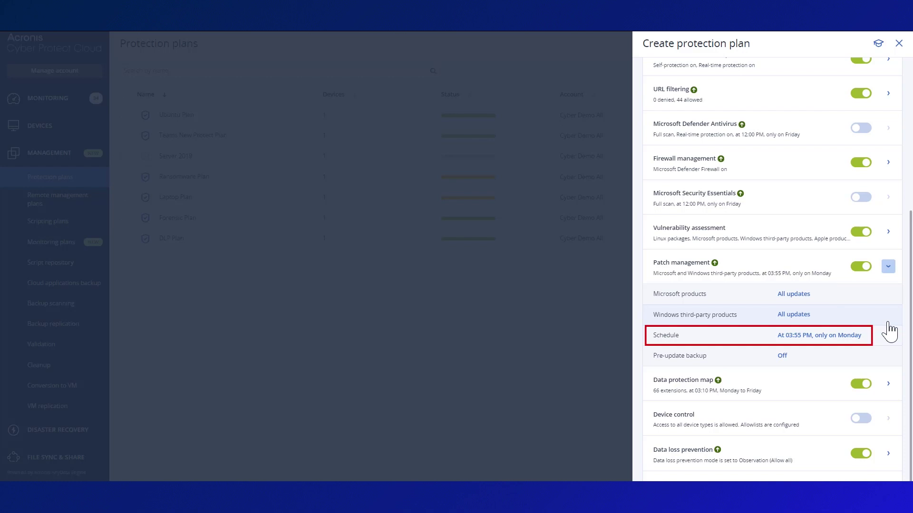
click(837, 336)
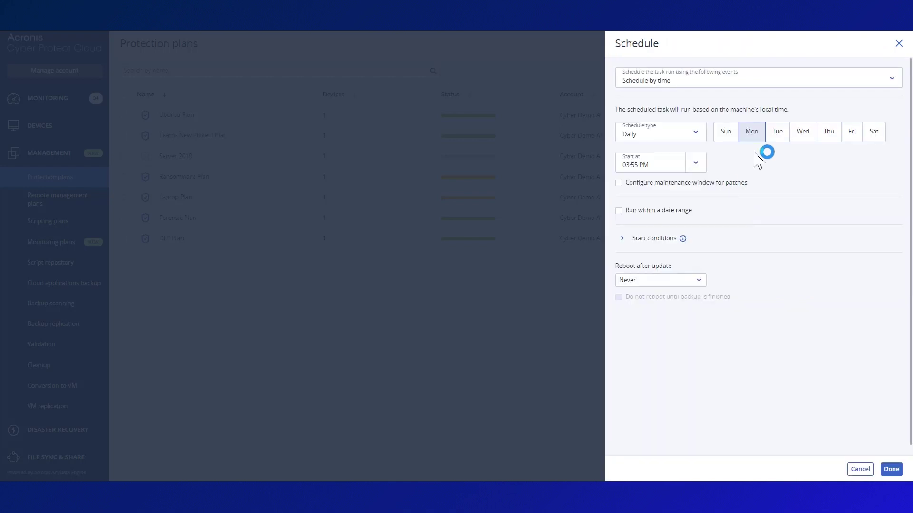
click(800, 138)
click(695, 163)
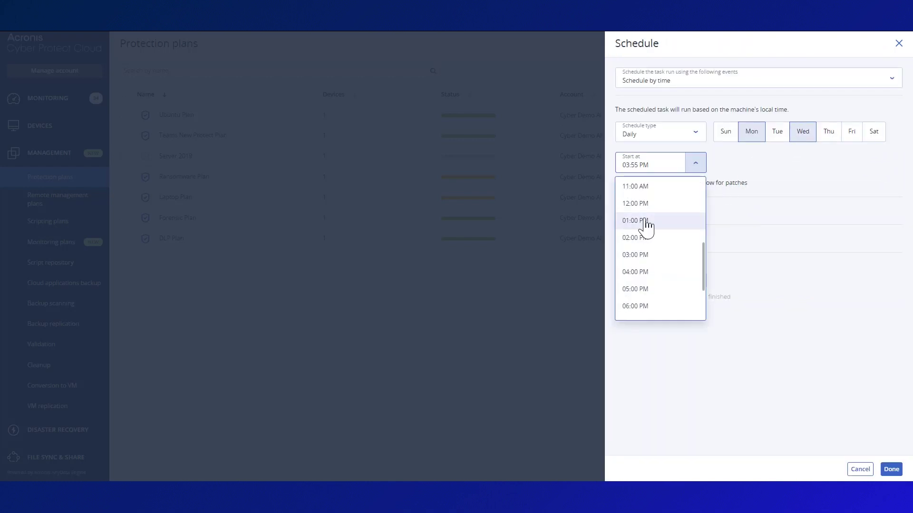
click(645, 224)
click(619, 184)
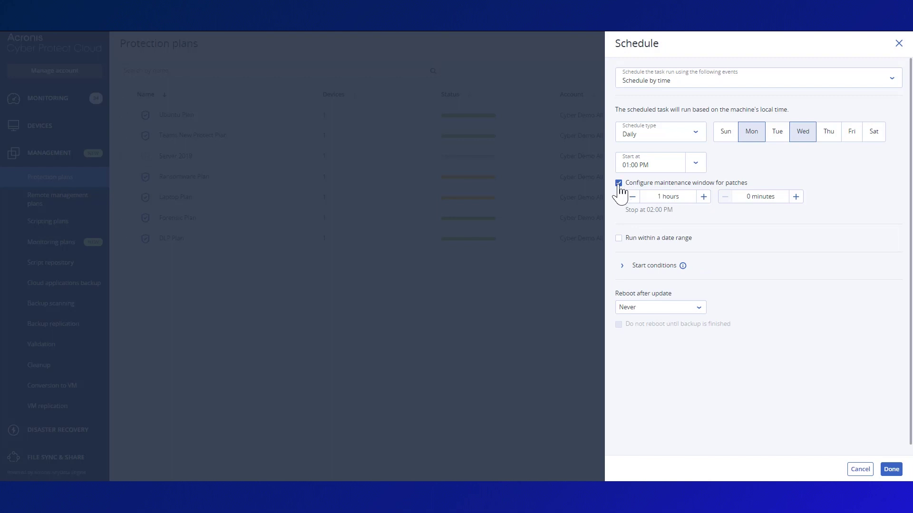
Set reboot after update to 'If required' with a 30-minute reboot delay
click(630, 309)
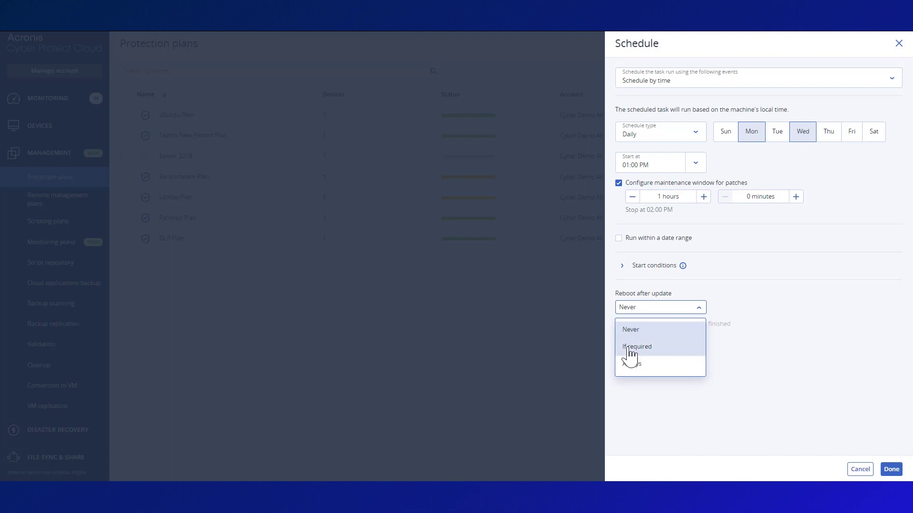
click(628, 350)
click(754, 306)
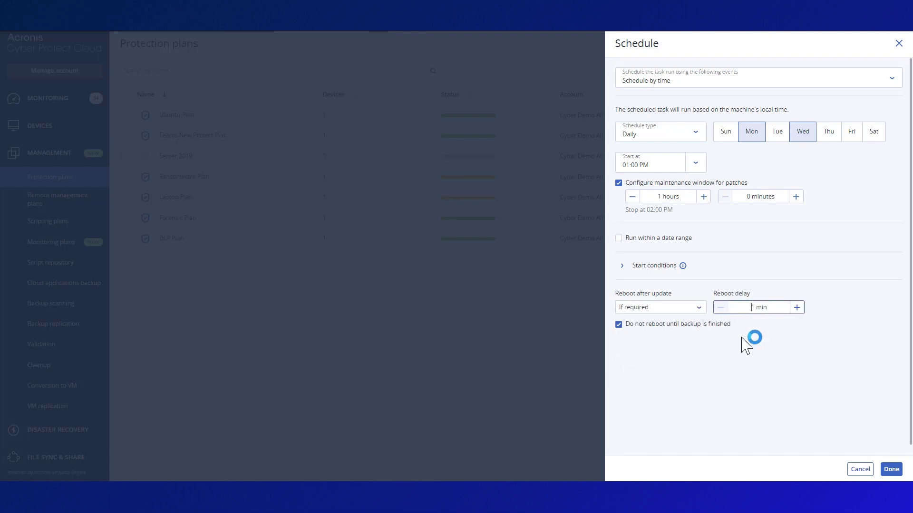
text(30)
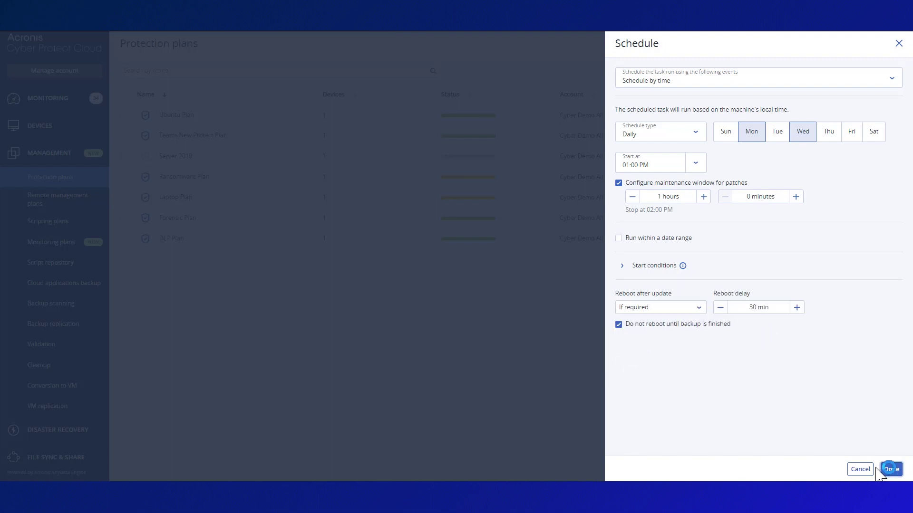
Confirm the patch schedule and enable backup before installing updates
click(895, 462)
click(890, 471)
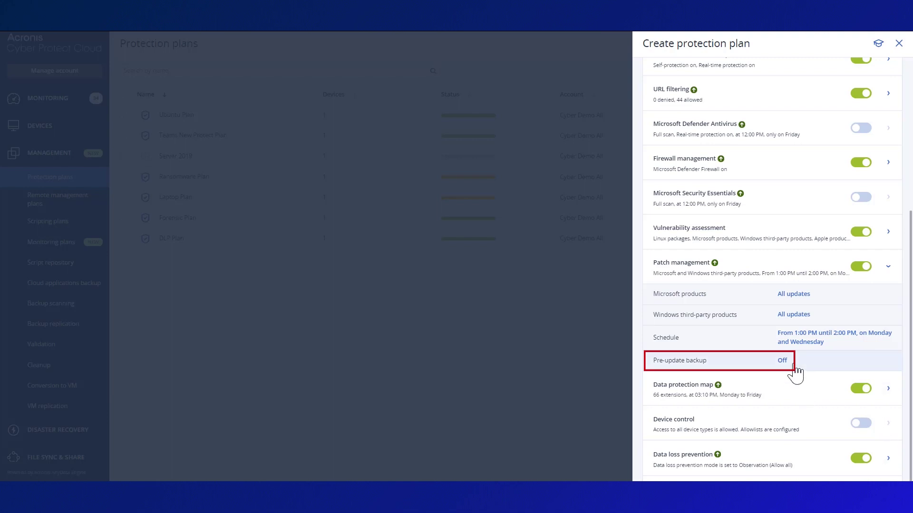
click(782, 361)
click(626, 106)
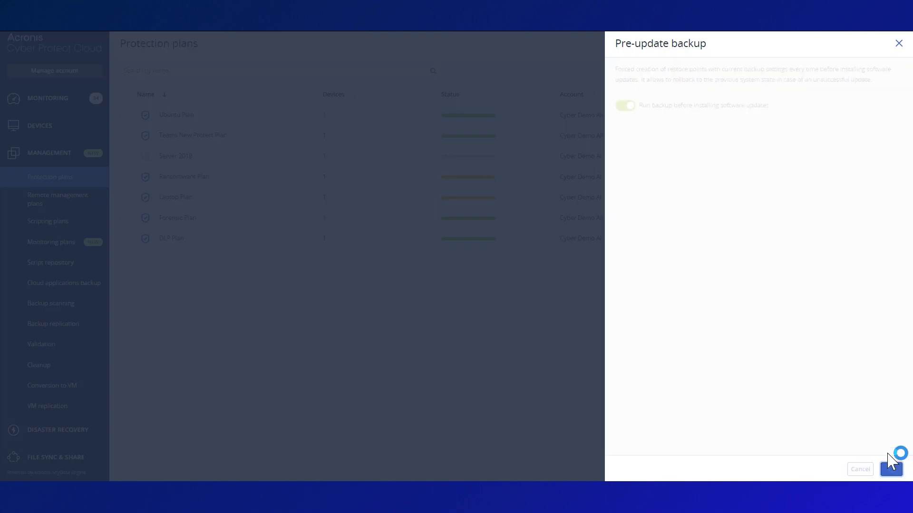
click(878, 109)
Create the Scanning and patching plan without encryption and close its details
click(458, 134)
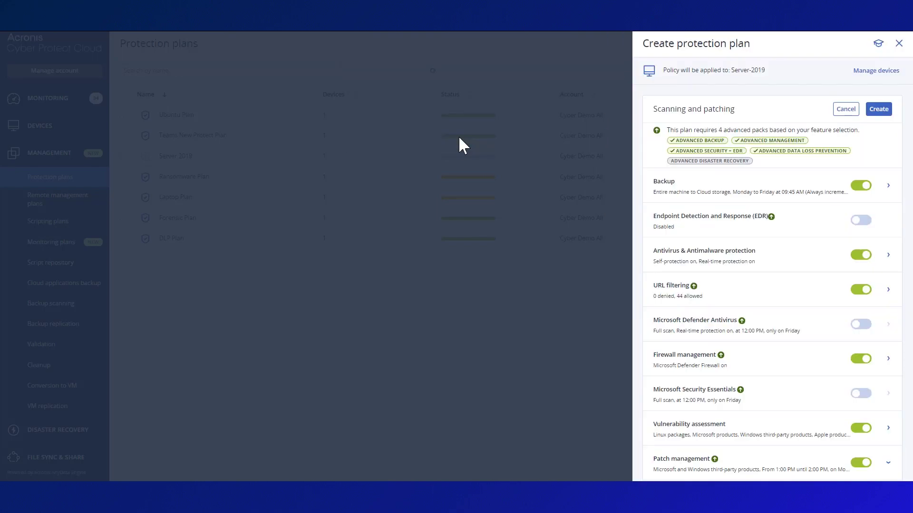
click(377, 241)
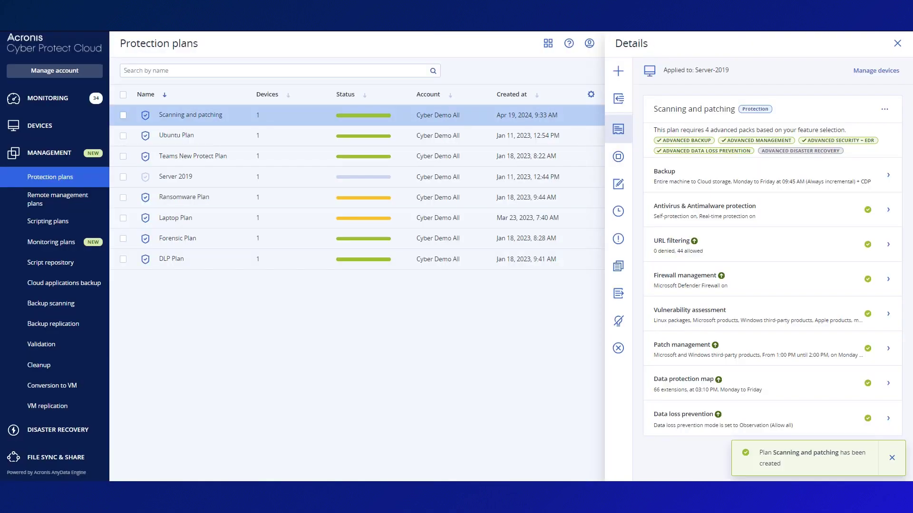
click(898, 46)
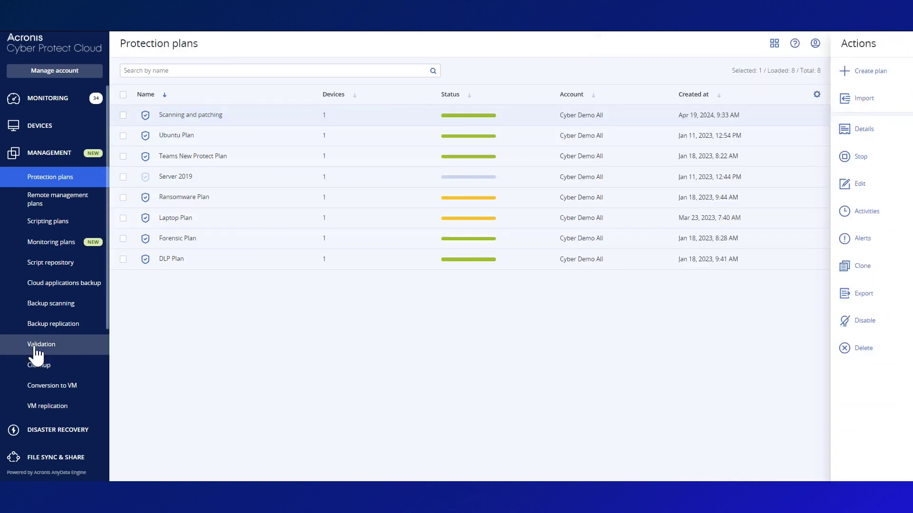
Inspect CVE-2024-29988 in Software Management > Vulnerabilities and its patch dialog, without installing
scroll(36, 354, down, 3)
scroll(35, 354, down, 2)
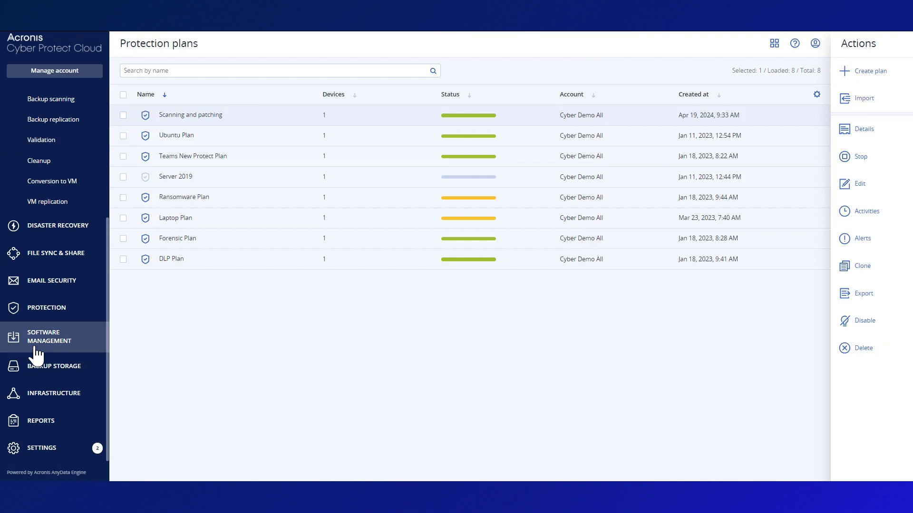
click(35, 348)
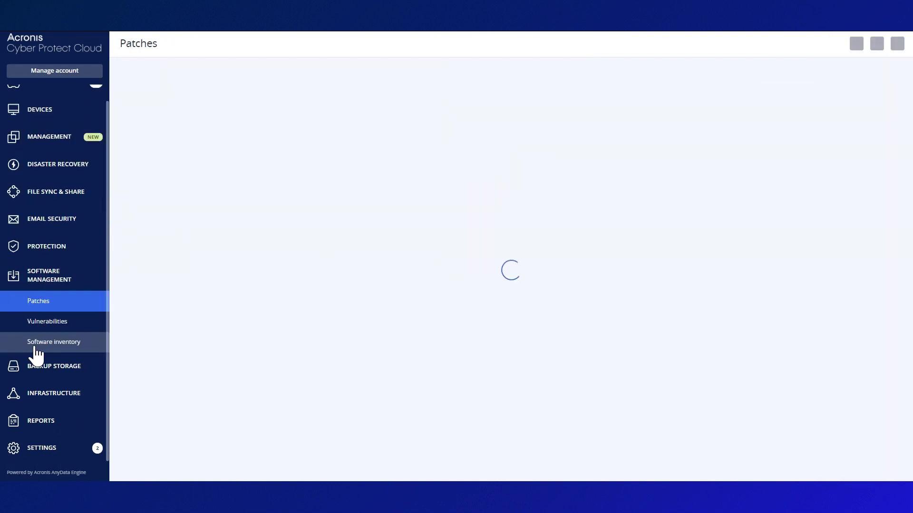
click(48, 322)
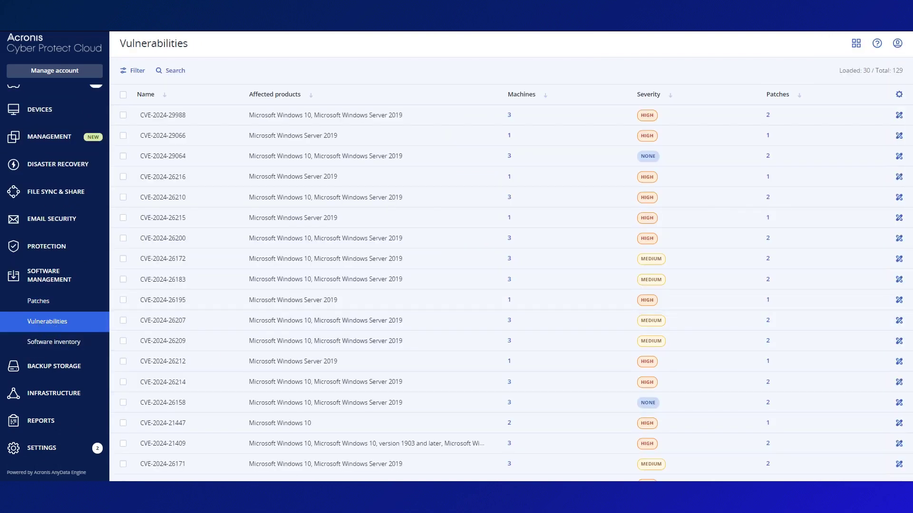
click(431, 116)
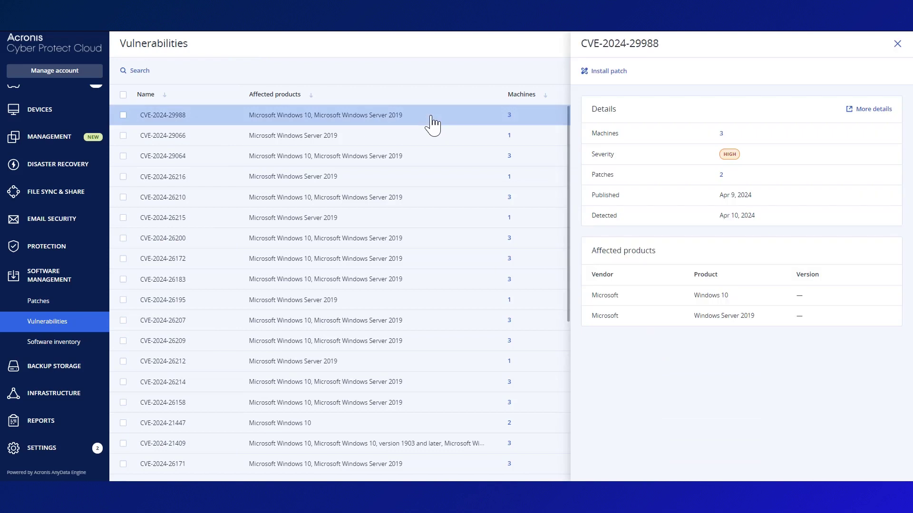
click(610, 72)
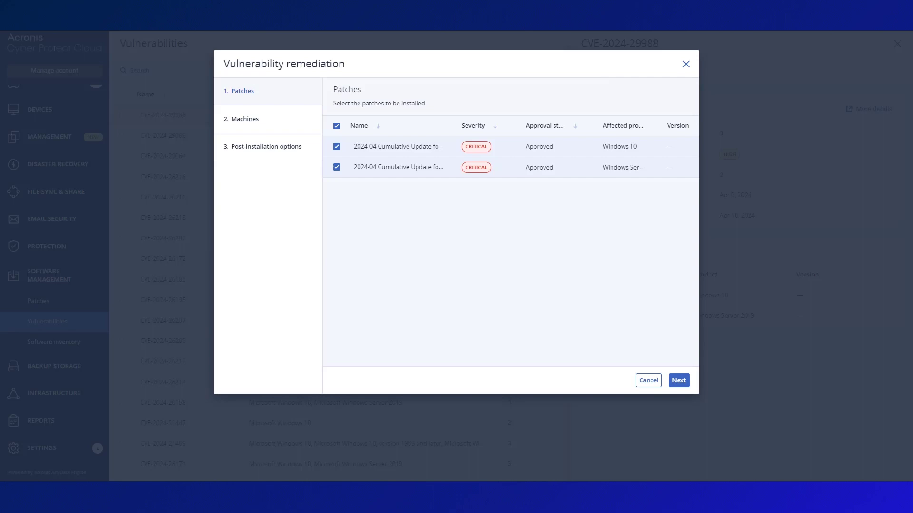
click(649, 381)
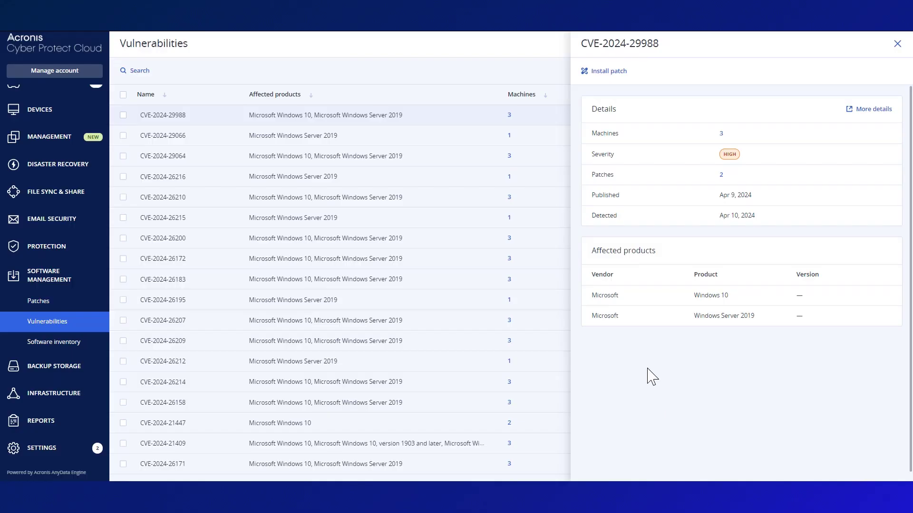
click(898, 44)
In Patches settings, select 'Automatic patch approval without testing' after 3 days and apply
click(20, 309)
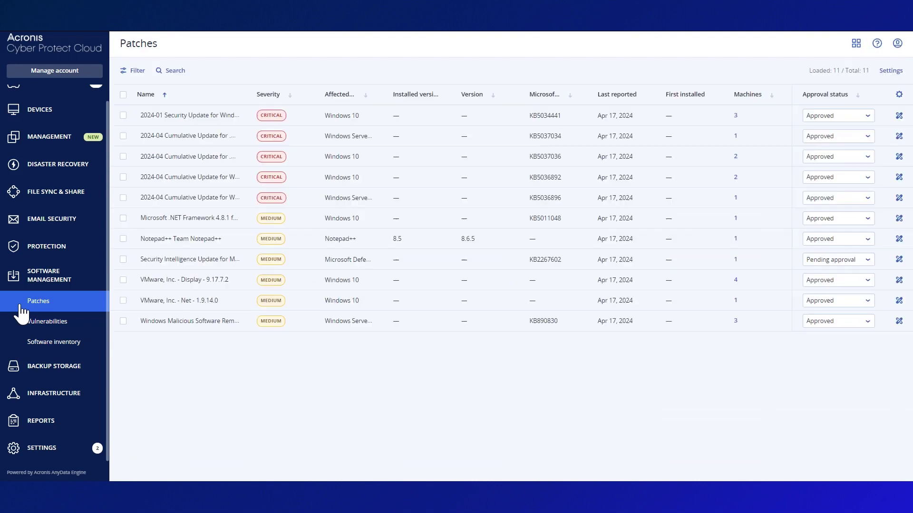
click(891, 71)
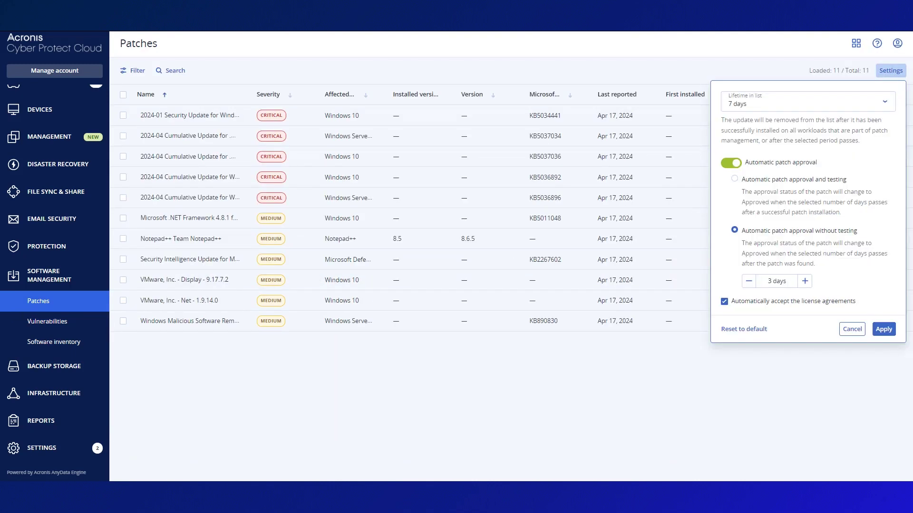
click(735, 180)
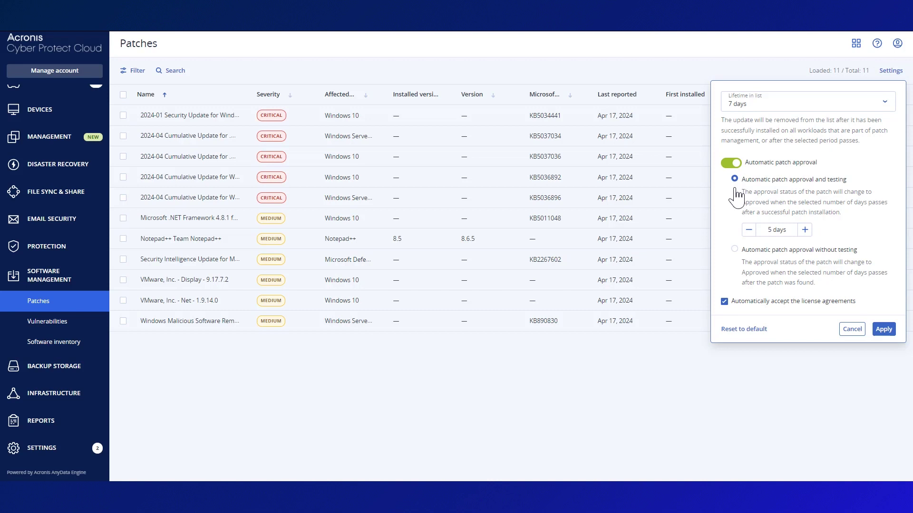
click(734, 250)
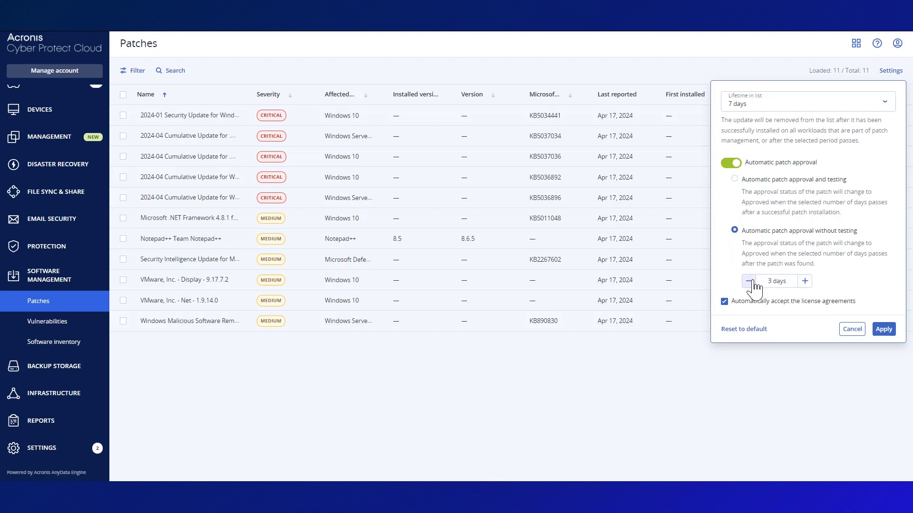
click(884, 329)
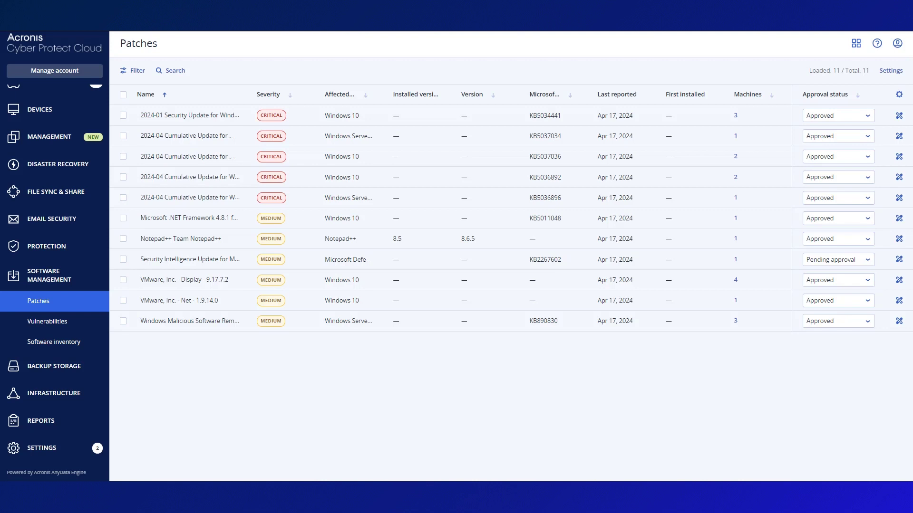
Show the details of the 2024-01 Security Update for Windows 10 22H2 (KB5034441)
click(329, 118)
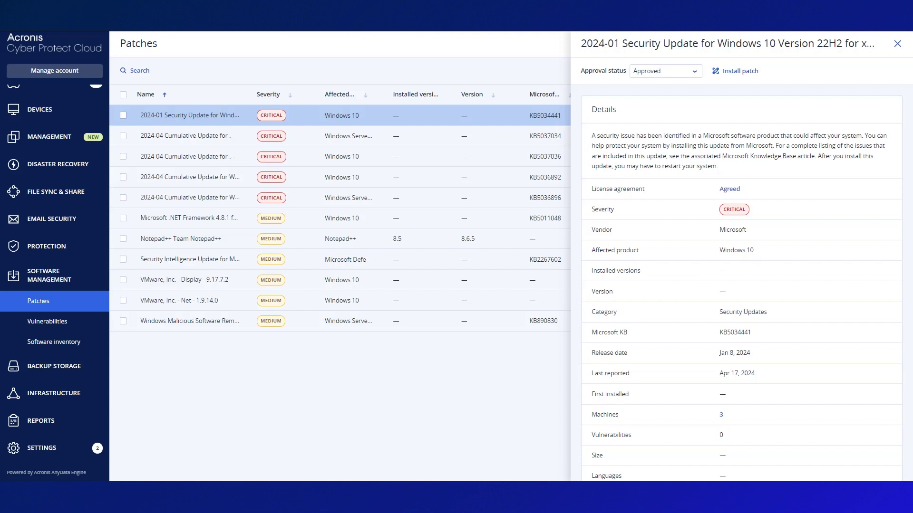
Send the KB5034441 install request to all three Windows 10 machines, rebooting if required after 90 minutes
click(721, 76)
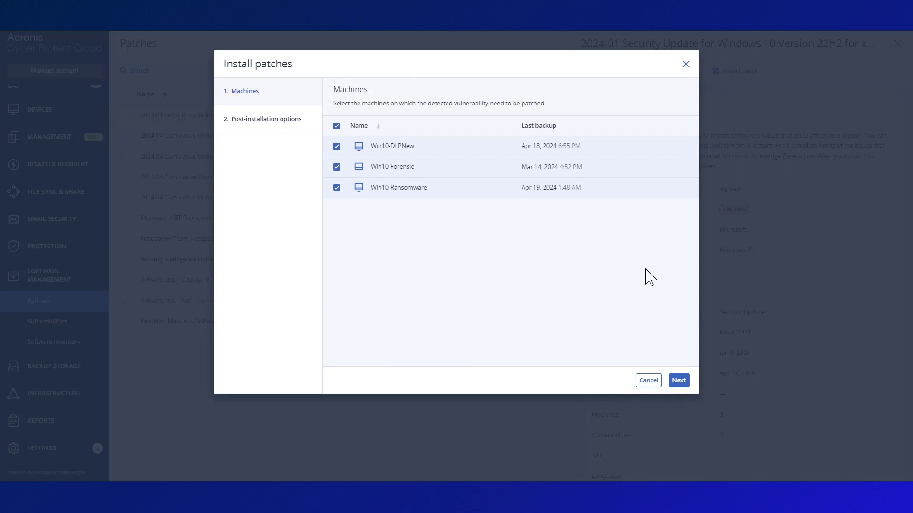
click(678, 381)
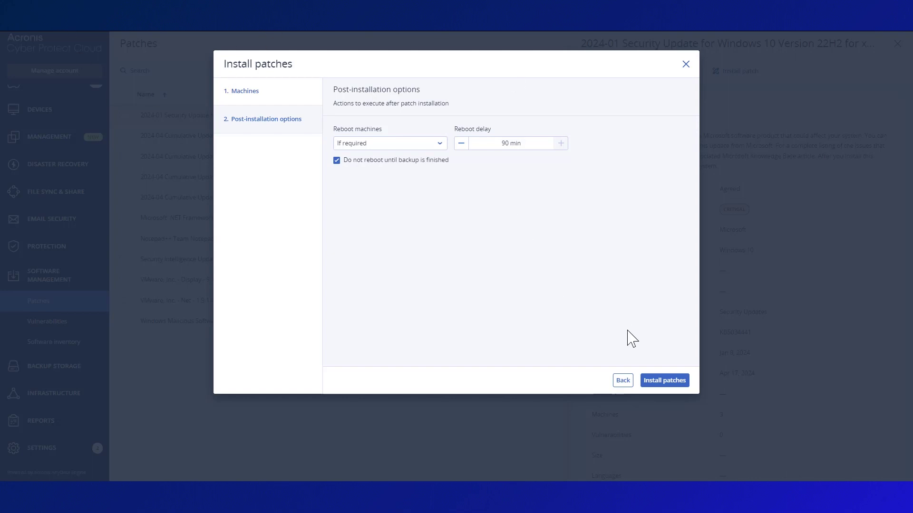
click(659, 382)
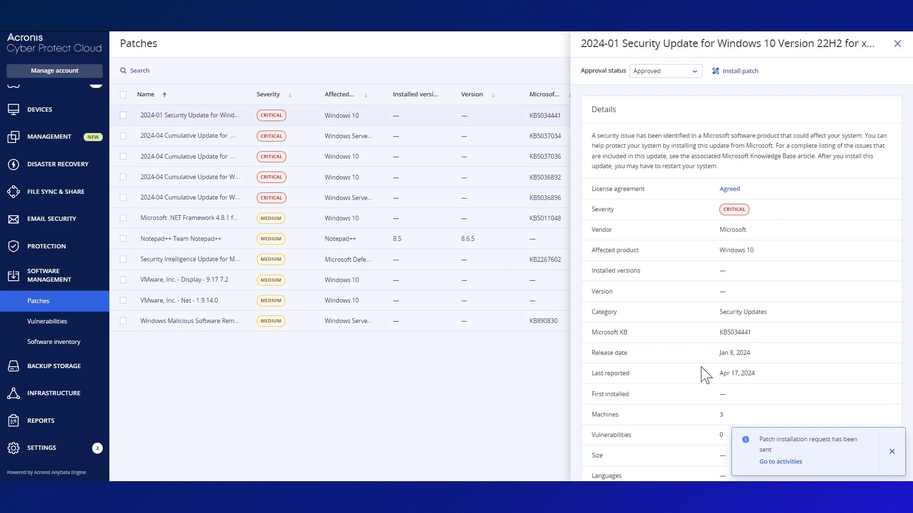
click(891, 453)
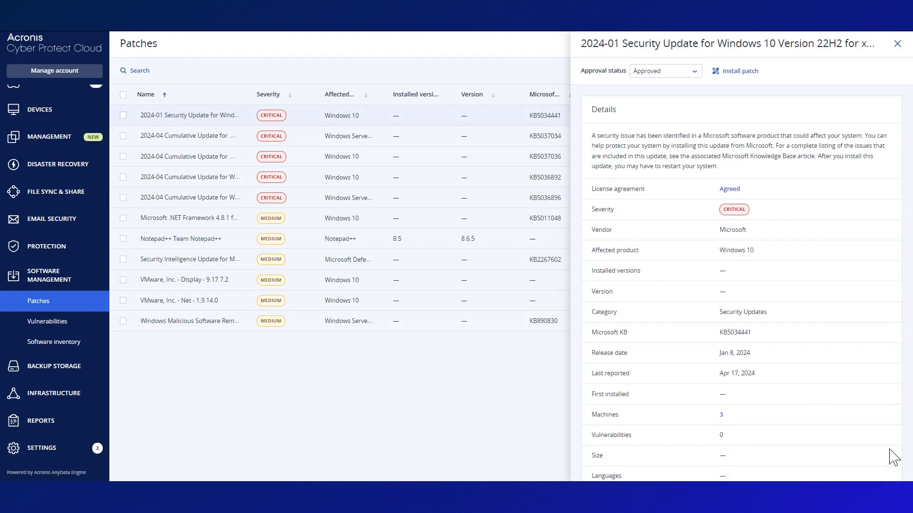